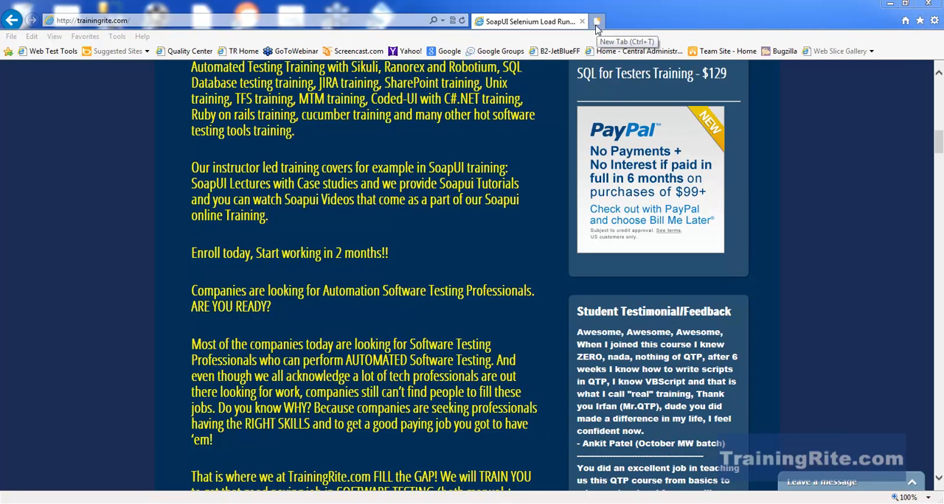
Search Google for "Download mysql" and open the MySQL Downloads page on dev.mysql.com.
click(447, 51)
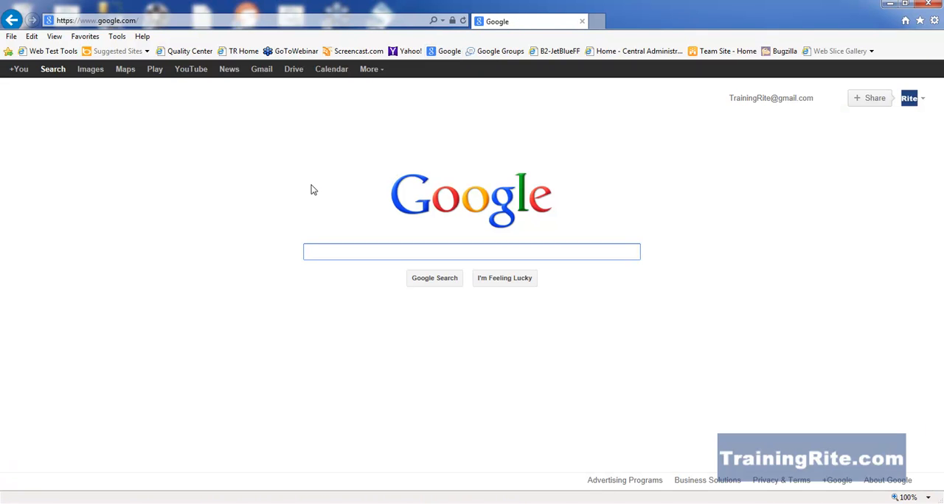
text(D)
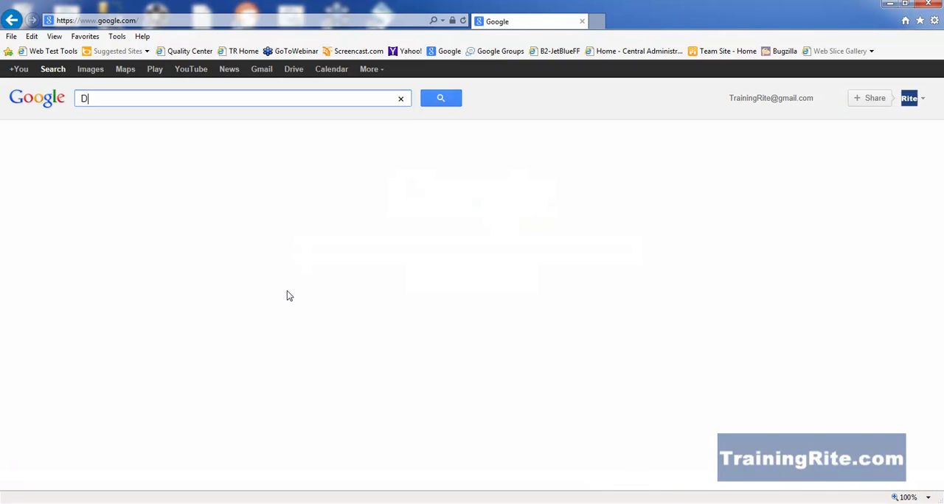
text(ownload )
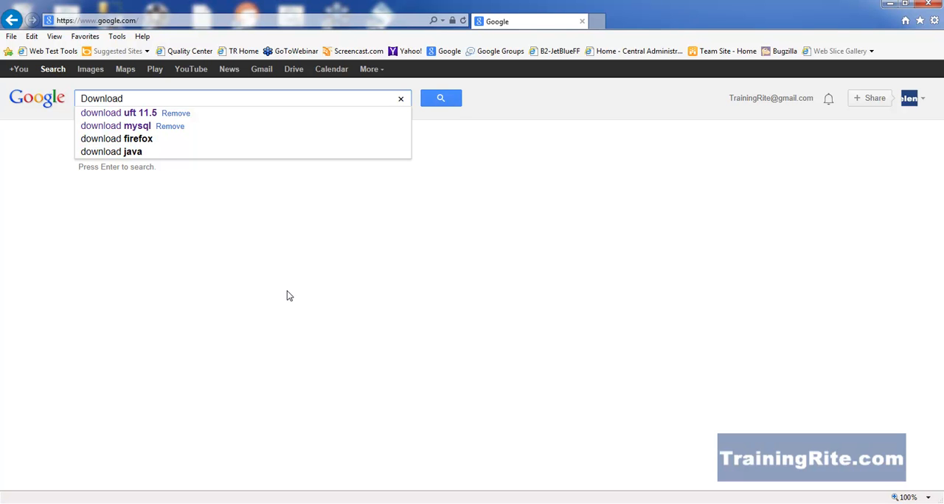
text(mysql)
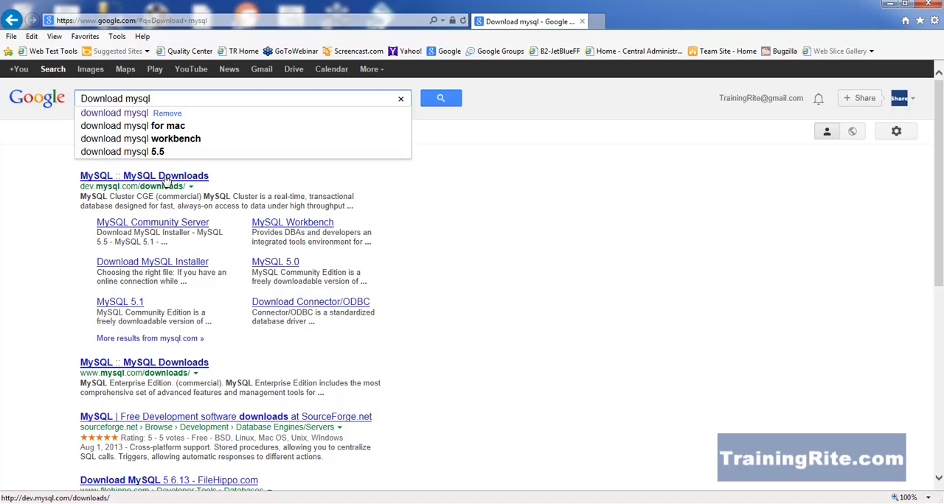
click(166, 181)
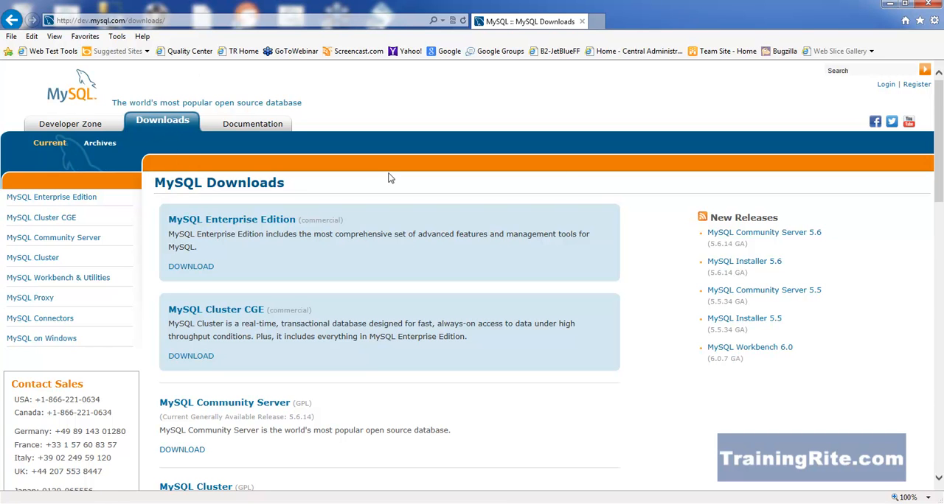
Open the MySQL Installer download page through the MySQL on Windows (Installer & Tools) section.
drag(941, 151, 942, 339)
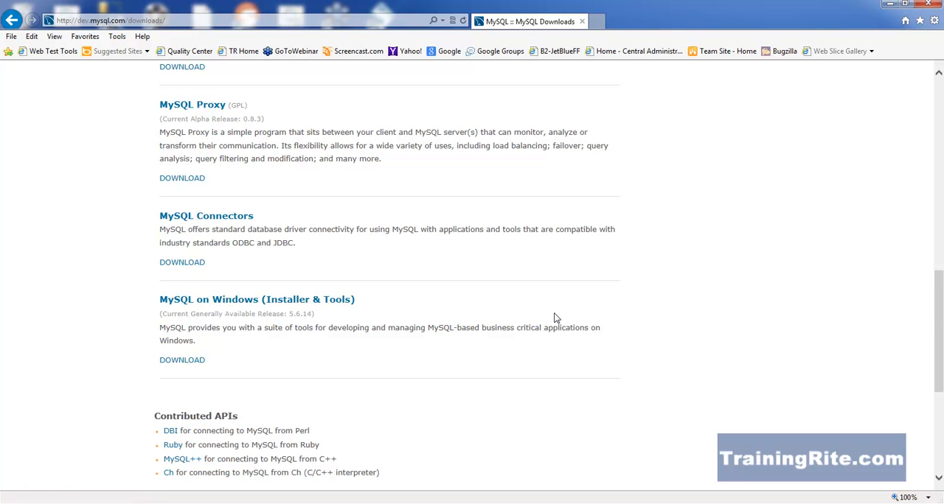
drag(938, 321, 933, 147)
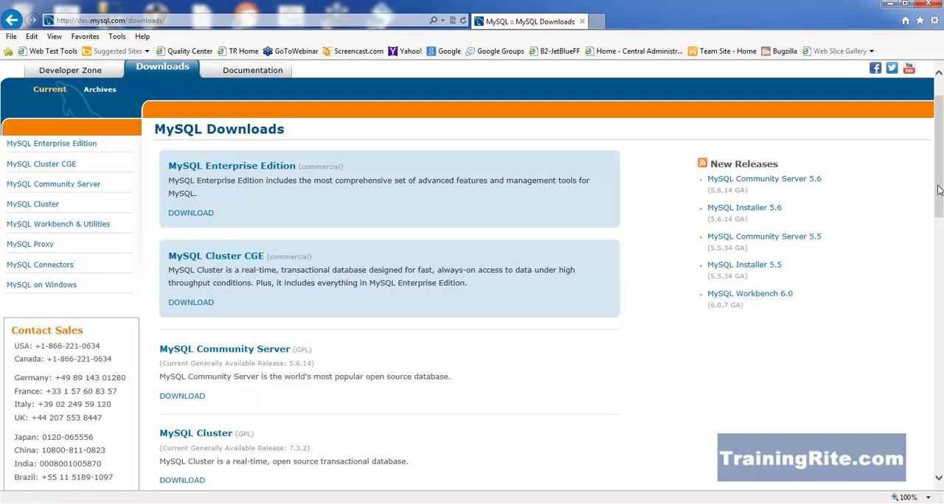
drag(940, 189, 939, 379)
click(240, 244)
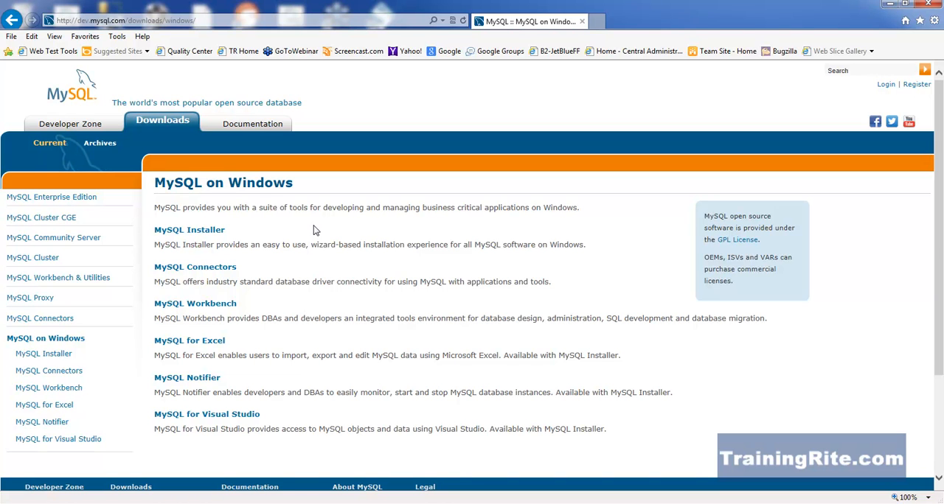
click(209, 236)
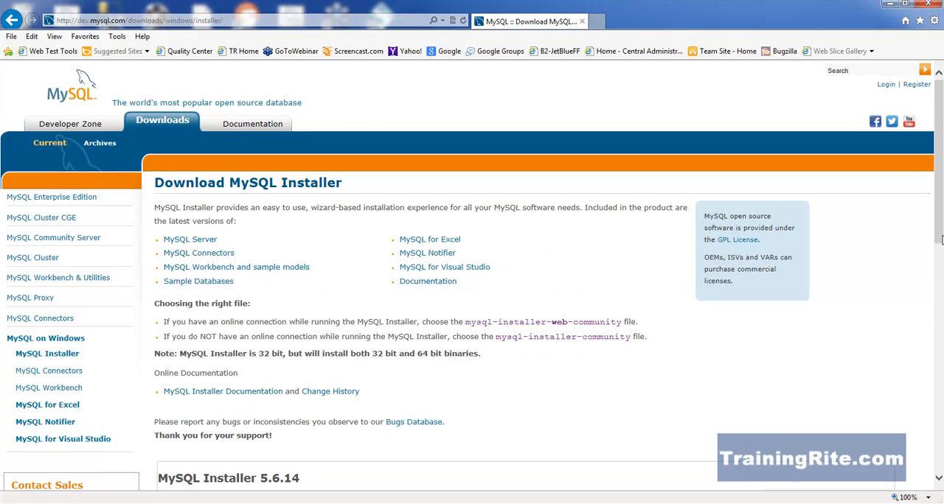
Start downloading the 1.5M Windows (x86, 32-bit) MSI web-community installer 5.6.14 without logging in or signing up.
drag(938, 219, 940, 320)
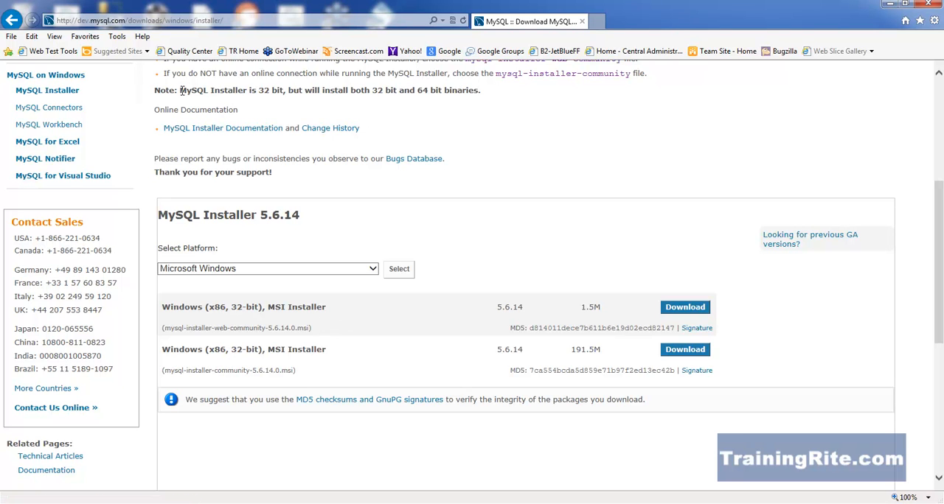
drag(180, 90, 486, 89)
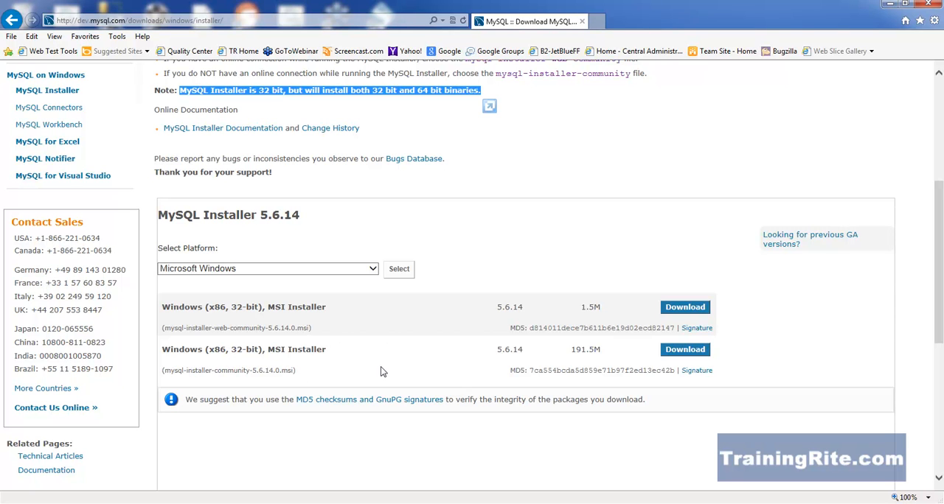
click(673, 312)
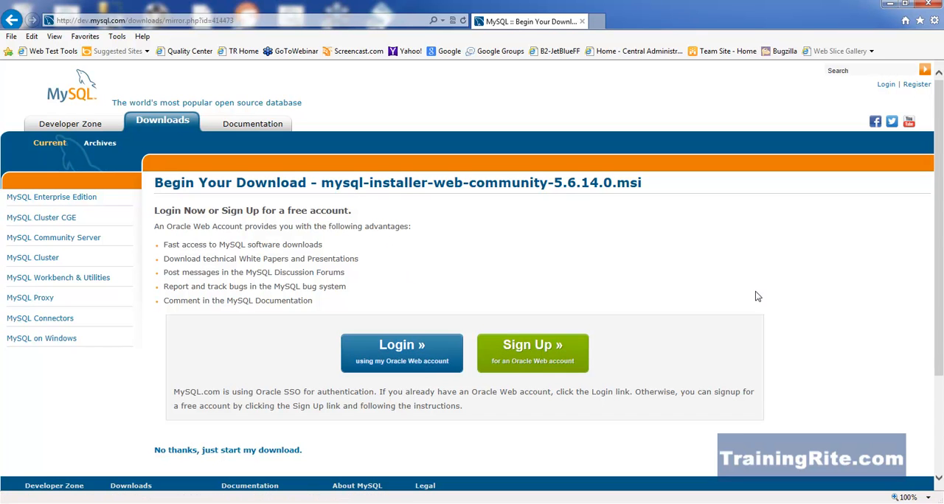
scroll(664, 301, down, 2)
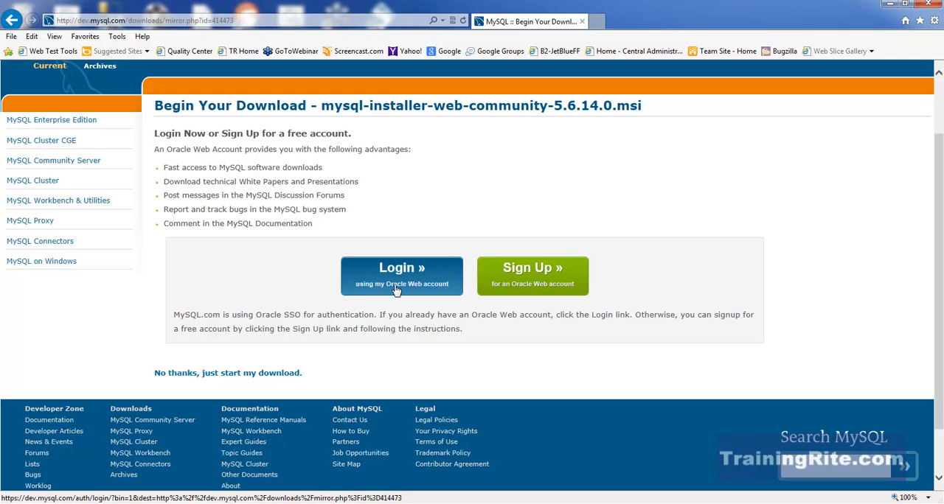
click(246, 377)
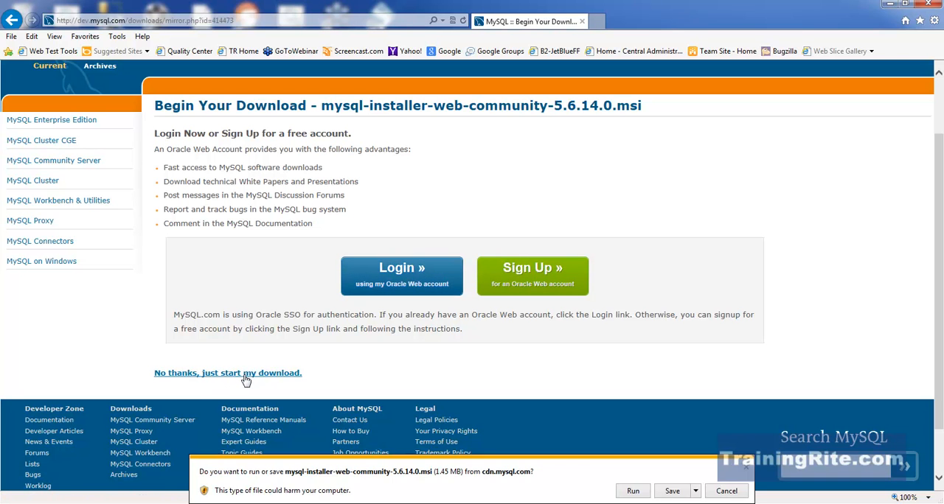
Choose to save the installer under a chosen location and browse to the folder C:\SOAPUITraining.
click(695, 492)
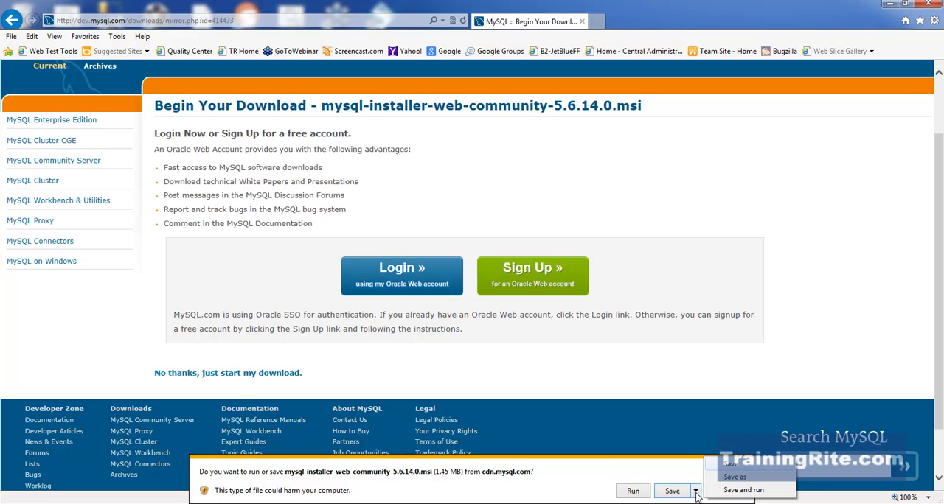
click(735, 478)
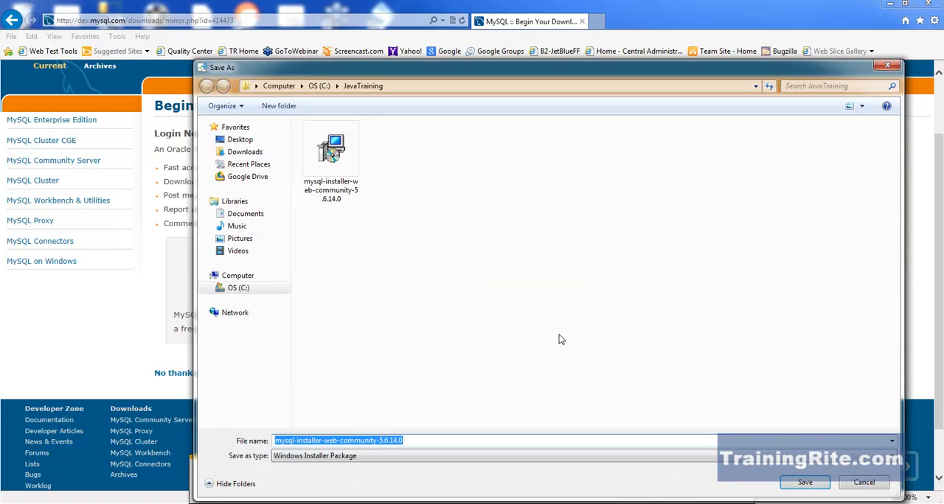
click(364, 90)
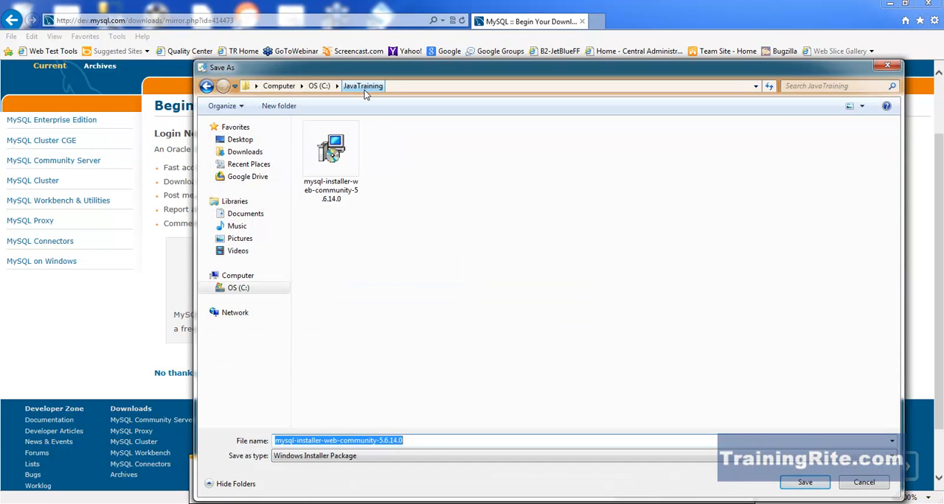
click(342, 179)
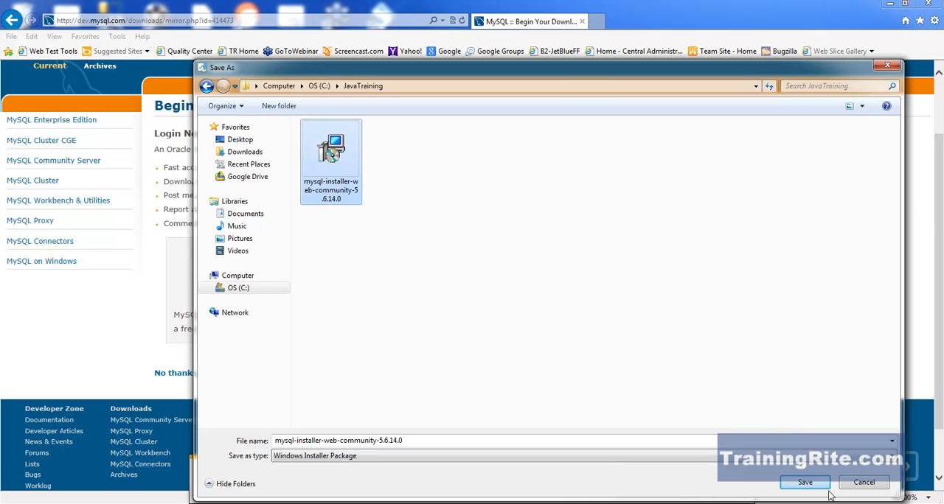
click(319, 85)
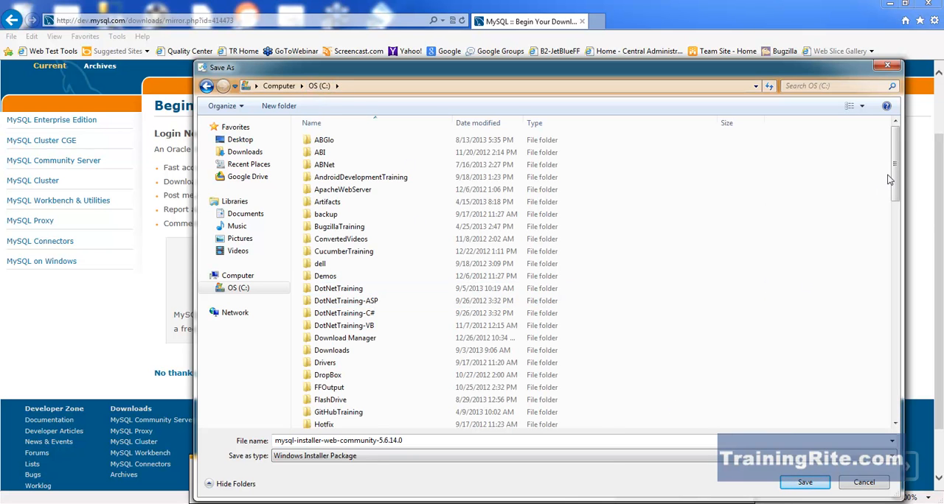
drag(895, 171, 925, 334)
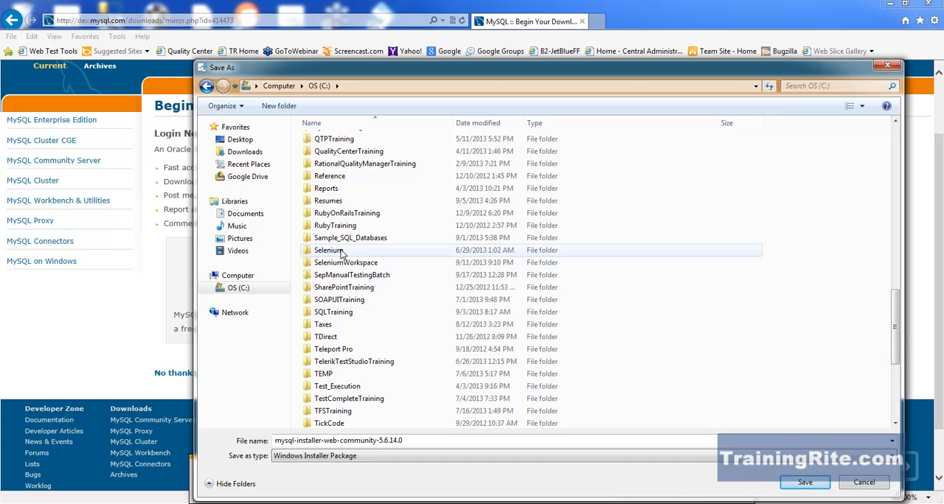
double_click(348, 301)
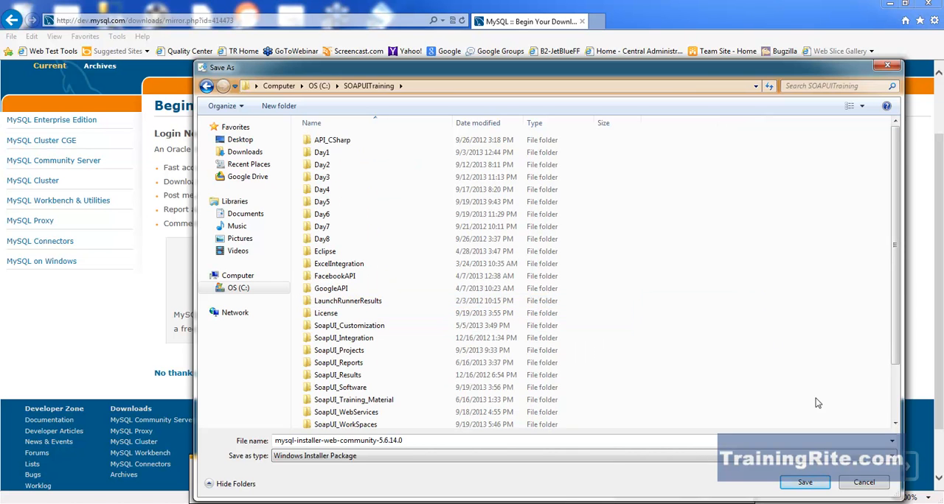
drag(894, 308, 895, 341)
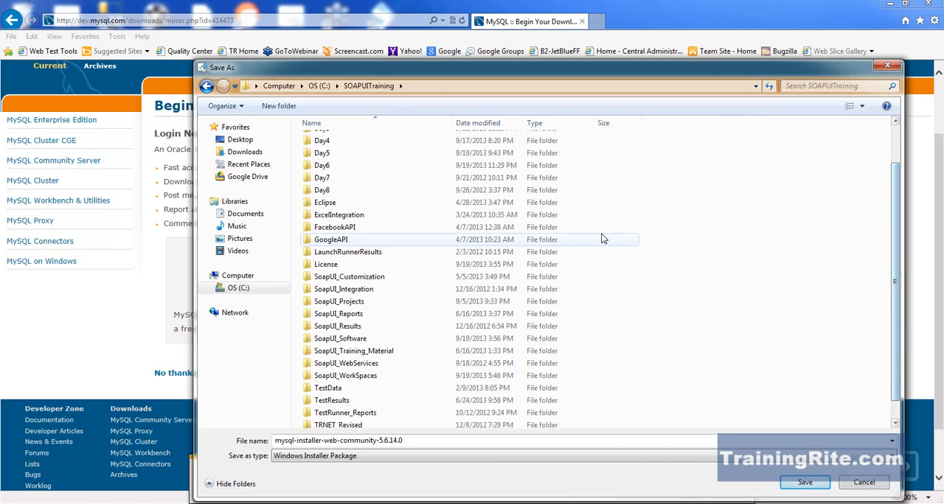
Create a folder named MySQL in SOAPUITraining and save mysql-installer-web-community-5.6.14.0 into it.
click(277, 106)
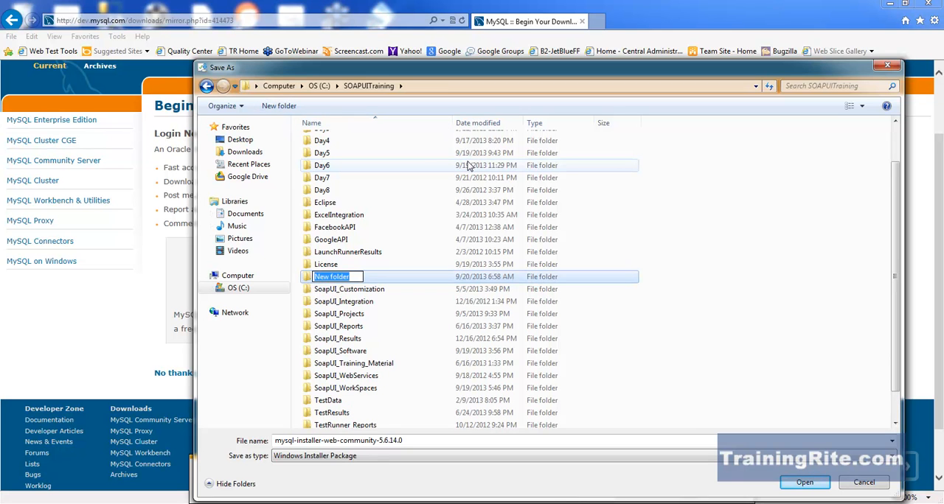
text(MySQL)
key(Return)
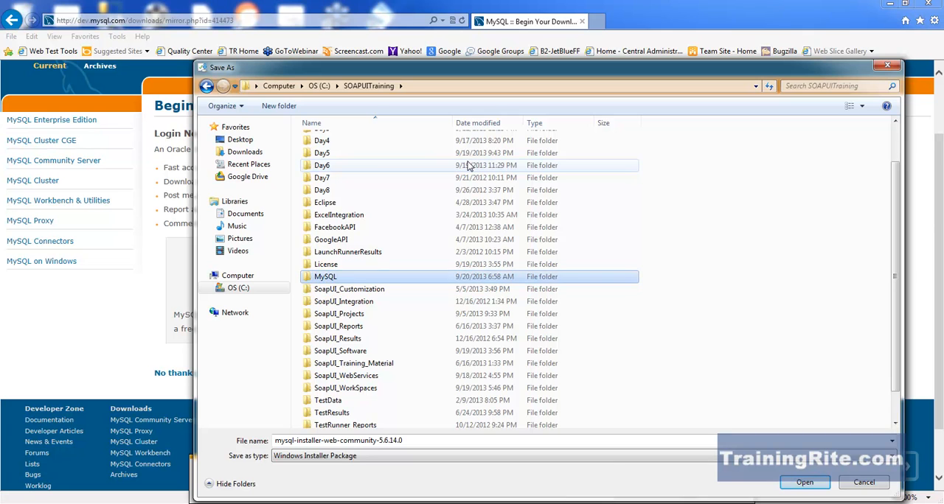
double_click(345, 279)
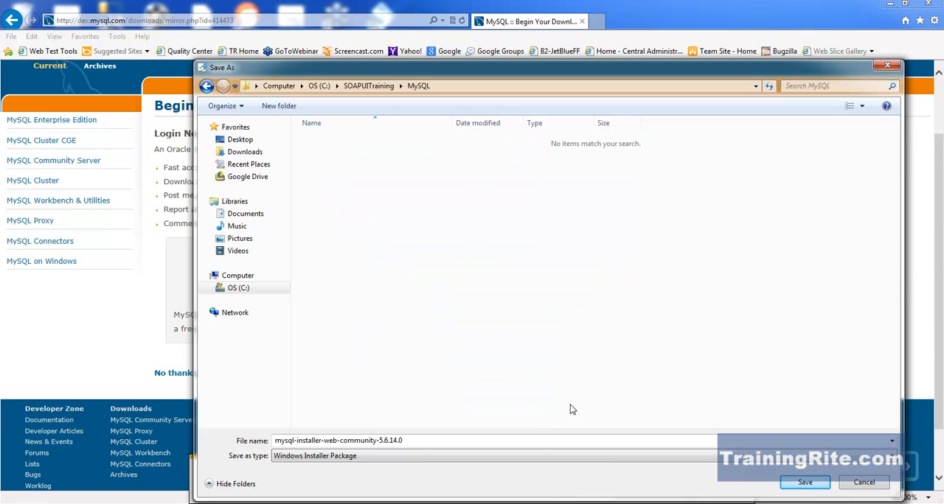
click(807, 485)
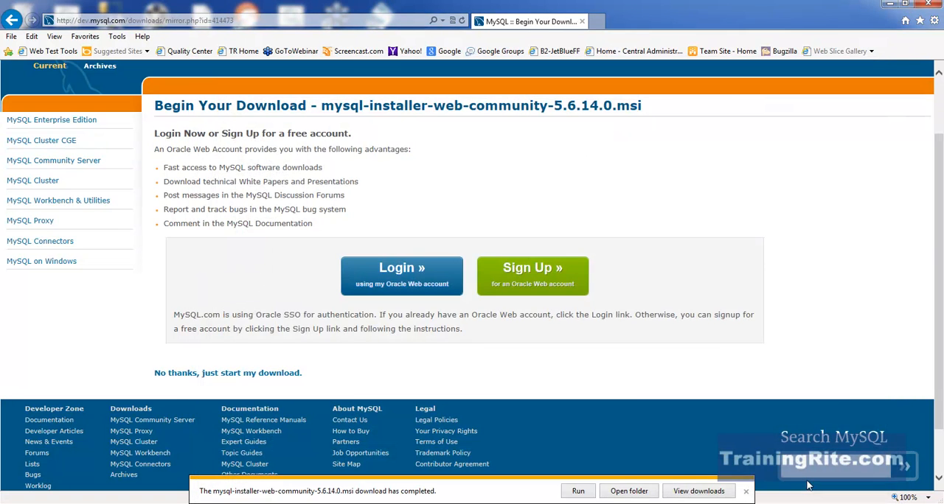
Open the download's folder and run mysql-installer-web-community-5.6.14.0, allowing it past the security warning.
click(628, 491)
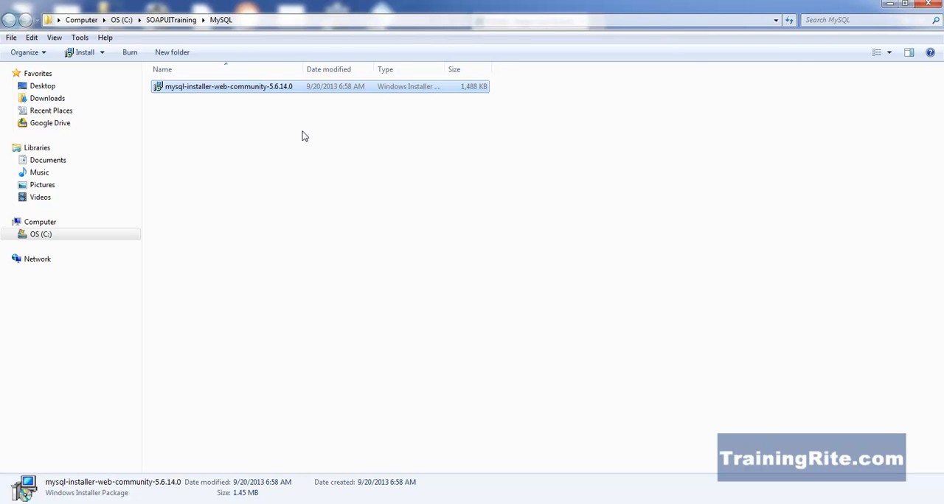
double_click(217, 85)
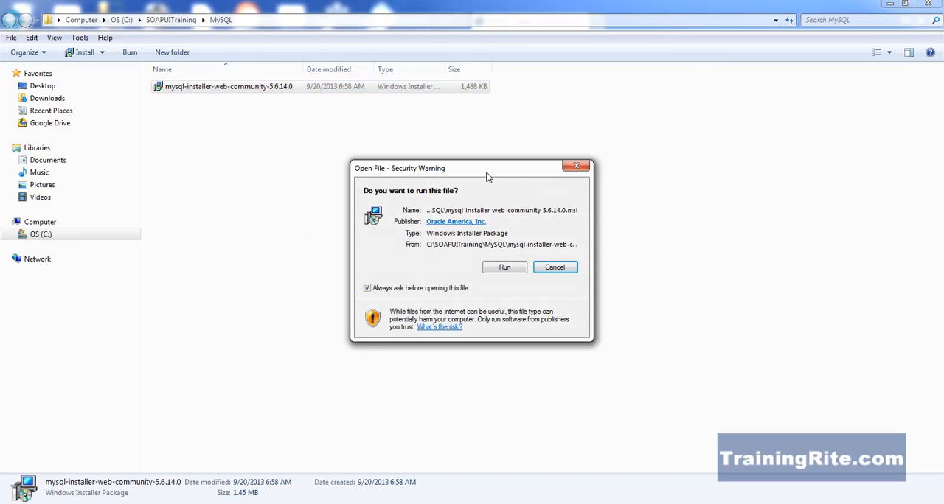
click(500, 267)
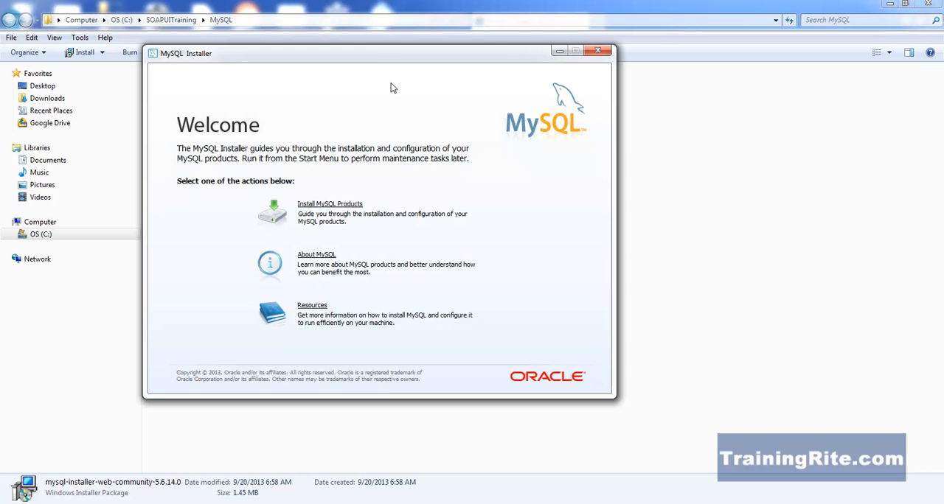
drag(386, 56, 440, 72)
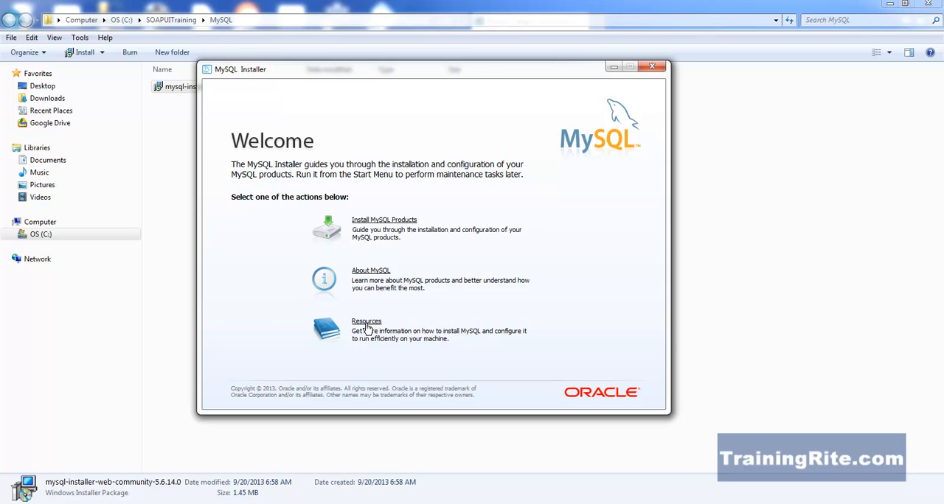
Begin installing MySQL products and accept the Oracle software license terms.
click(396, 222)
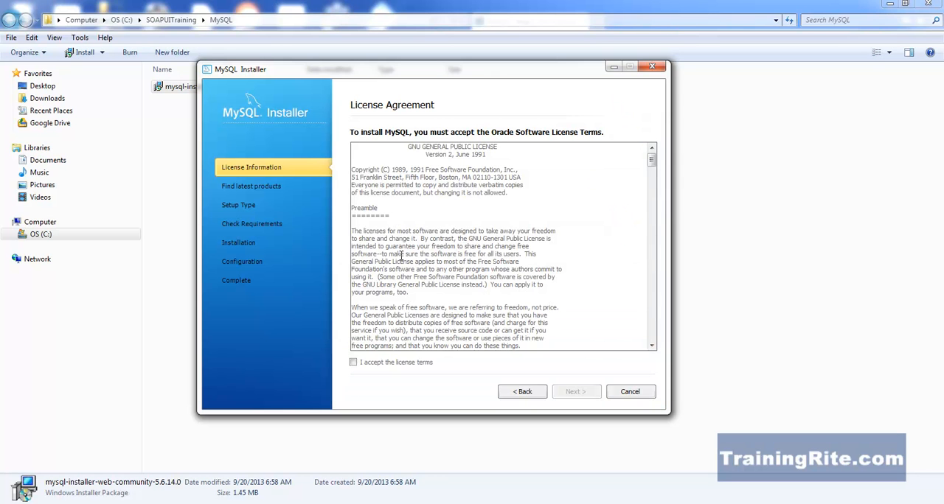
click(353, 362)
click(575, 395)
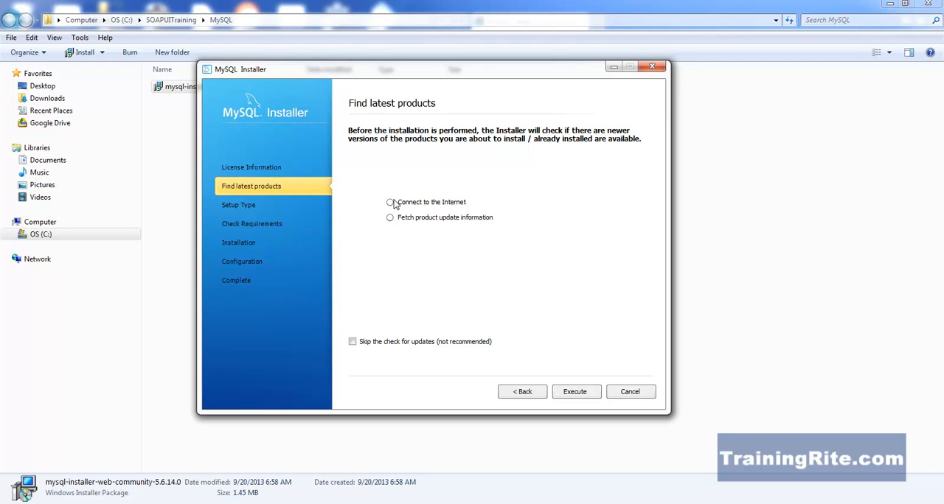
Skip the check for product updates and select Developer Default as the setup type.
click(353, 342)
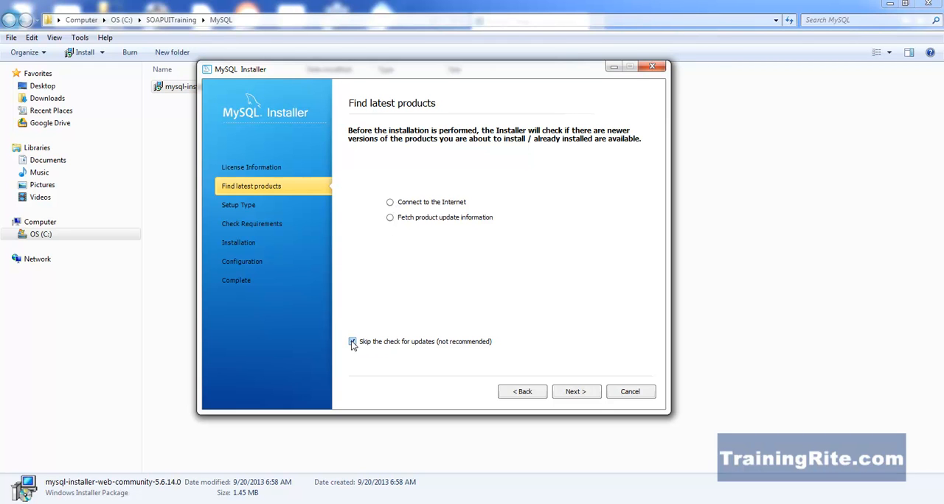
click(568, 393)
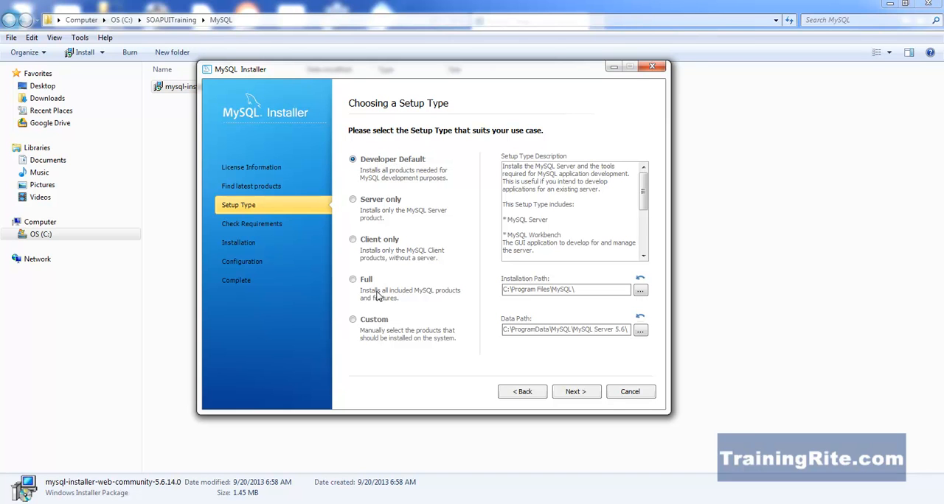
click(353, 280)
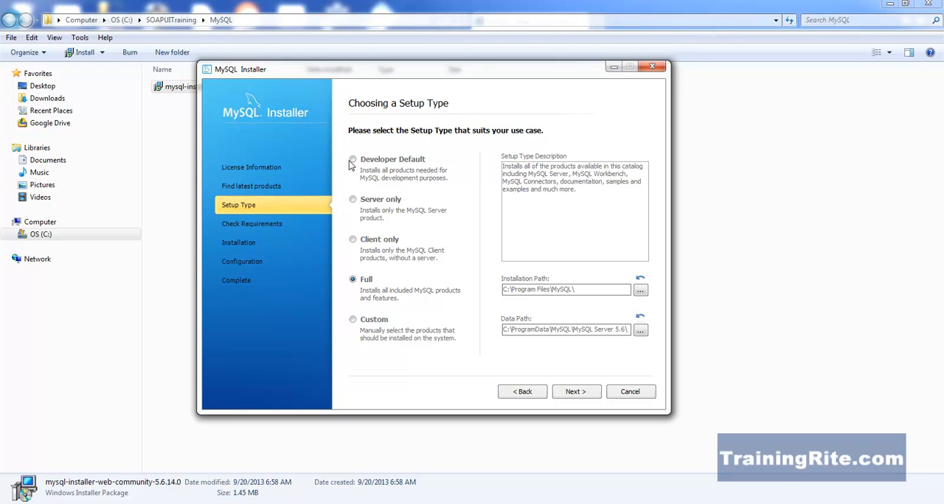
click(353, 160)
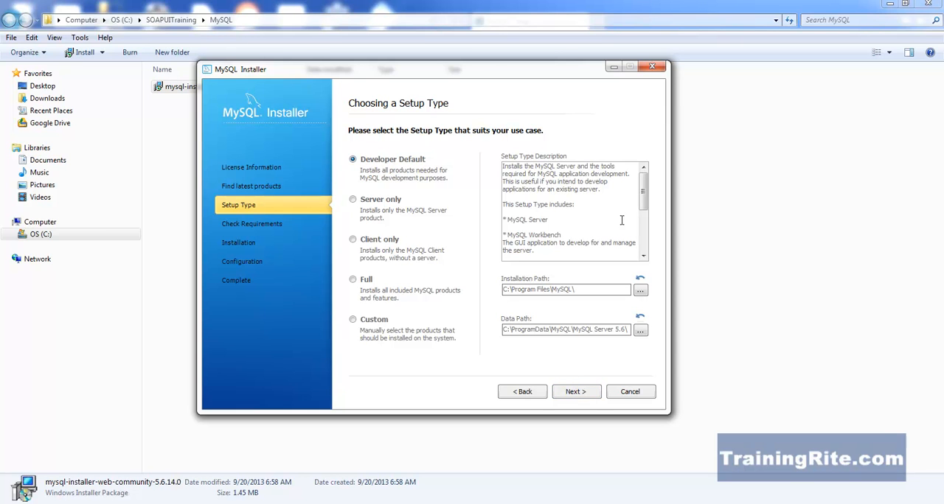
Review the products included in the Developer Default setup type and proceed to the requirements check.
drag(643, 195, 643, 211)
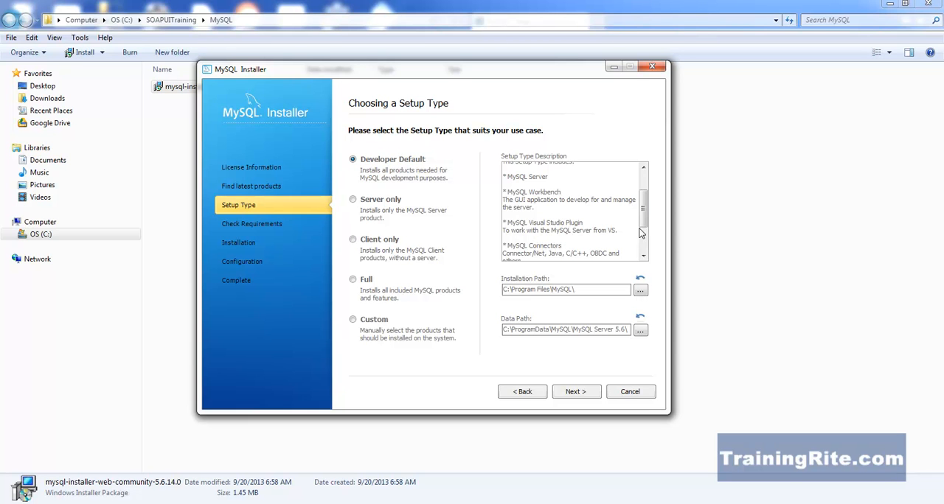
mouse_move(644, 207)
mouse_down()
mouse_move(645, 238)
mouse_move(644, 194)
mouse_up()
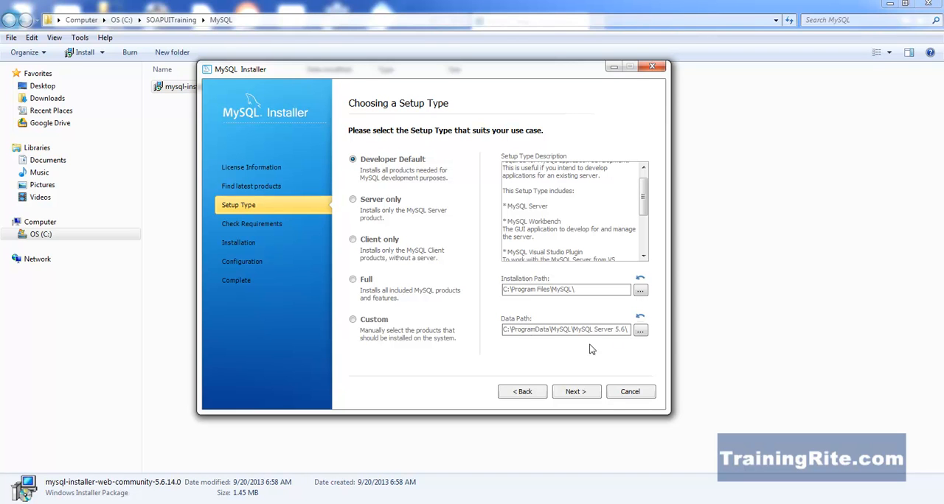
click(587, 397)
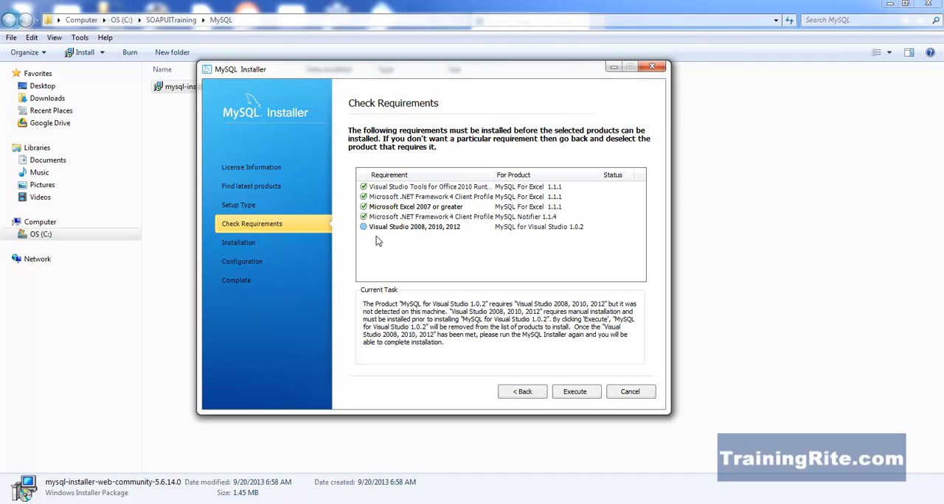
click(571, 396)
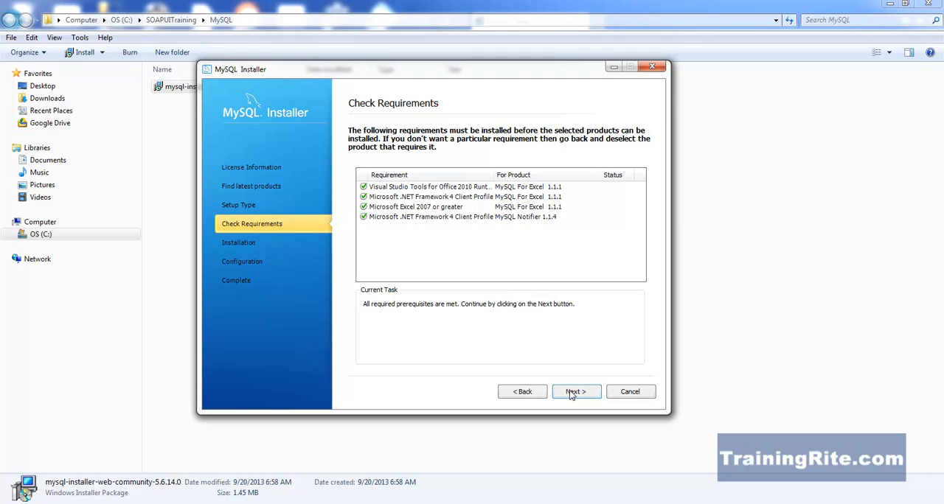
click(527, 393)
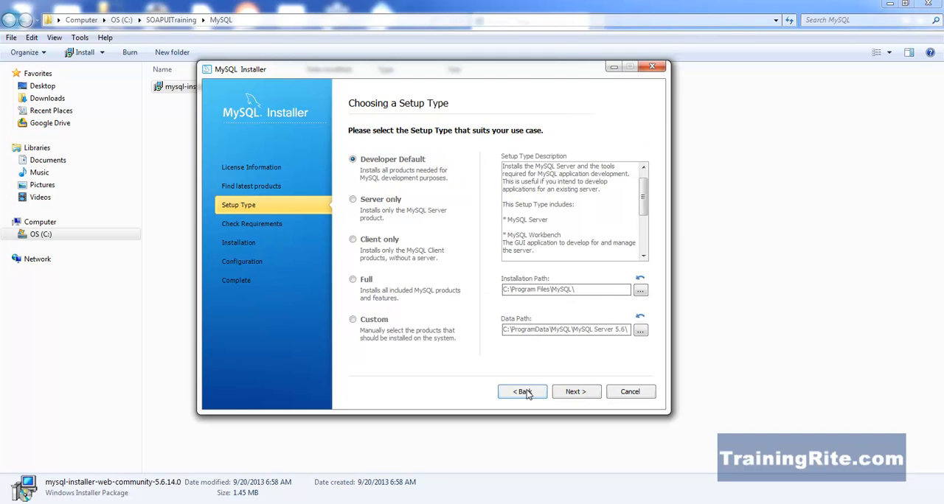
click(570, 395)
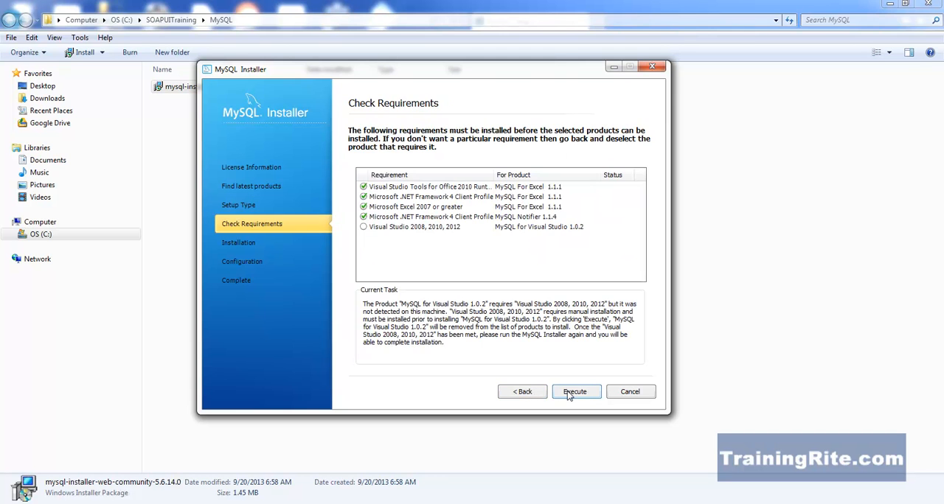
click(568, 395)
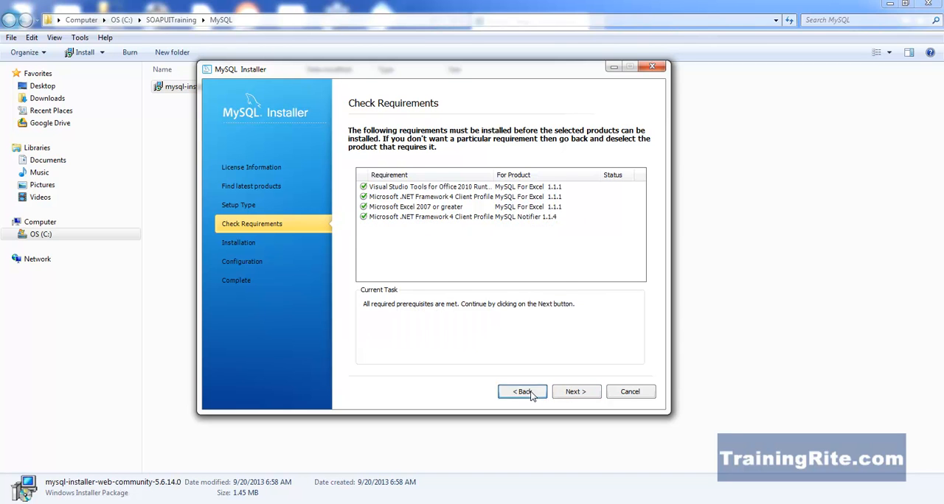
click(531, 396)
click(561, 397)
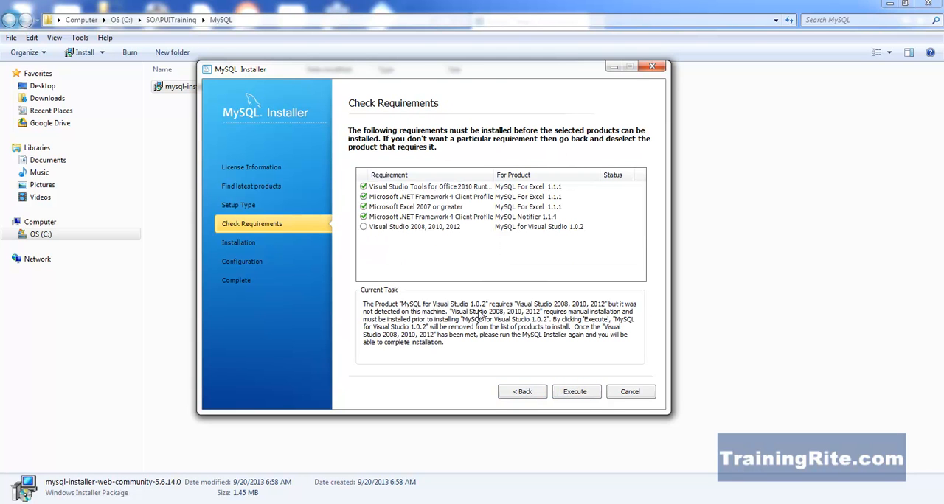
Execute the requirements check to drop MySQL for Visual Studio 1.0.2 from the installation, and start downloading and installing the remaining products.
click(363, 228)
click(576, 393)
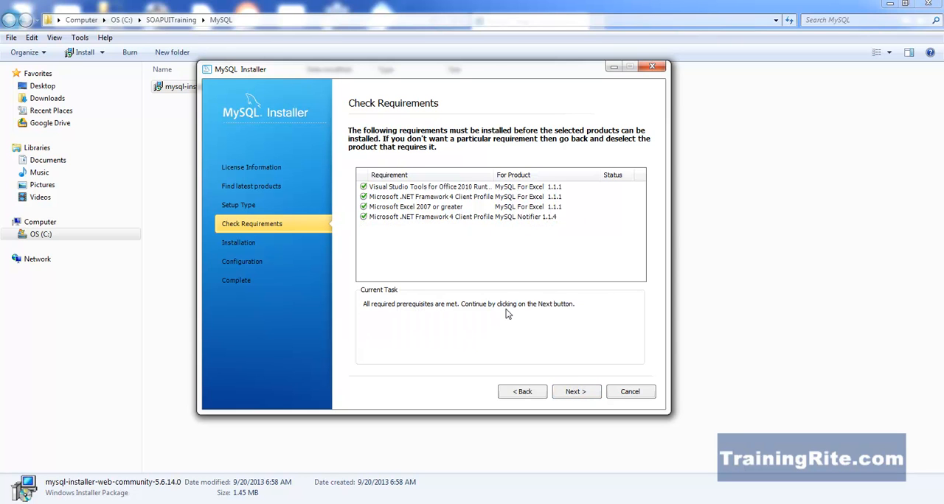
click(576, 392)
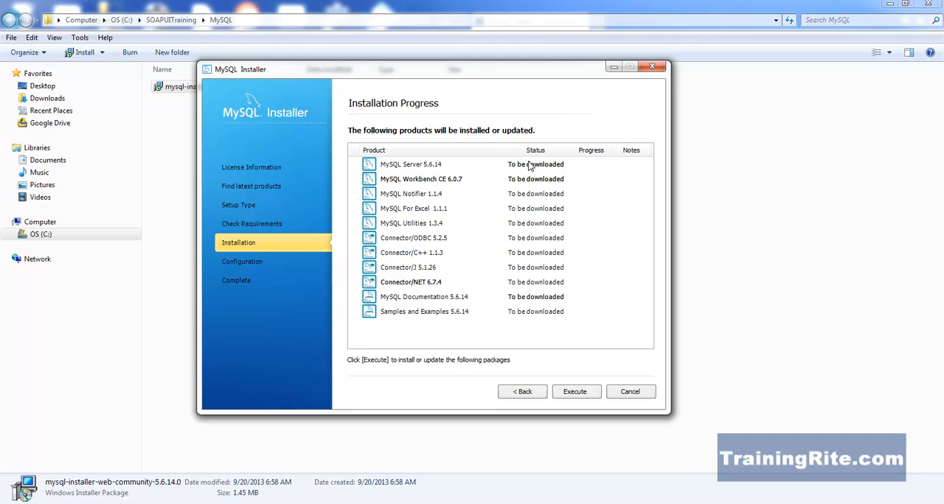
click(567, 393)
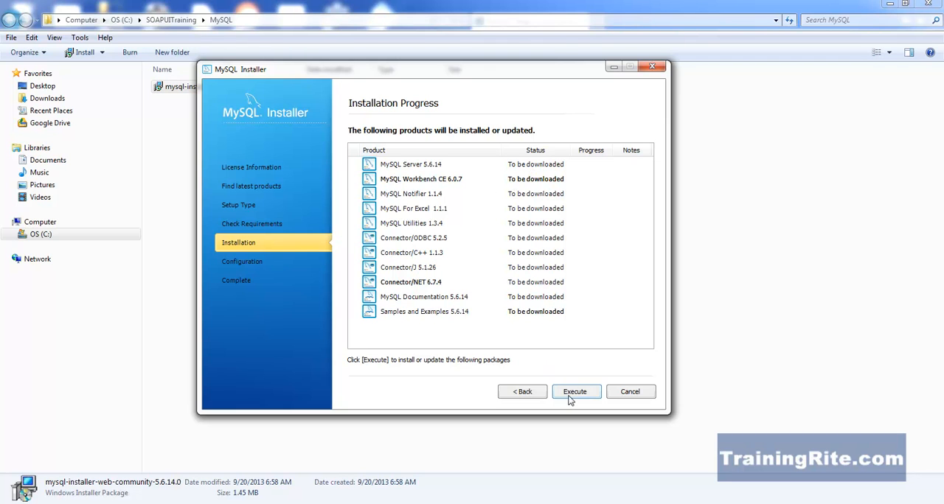